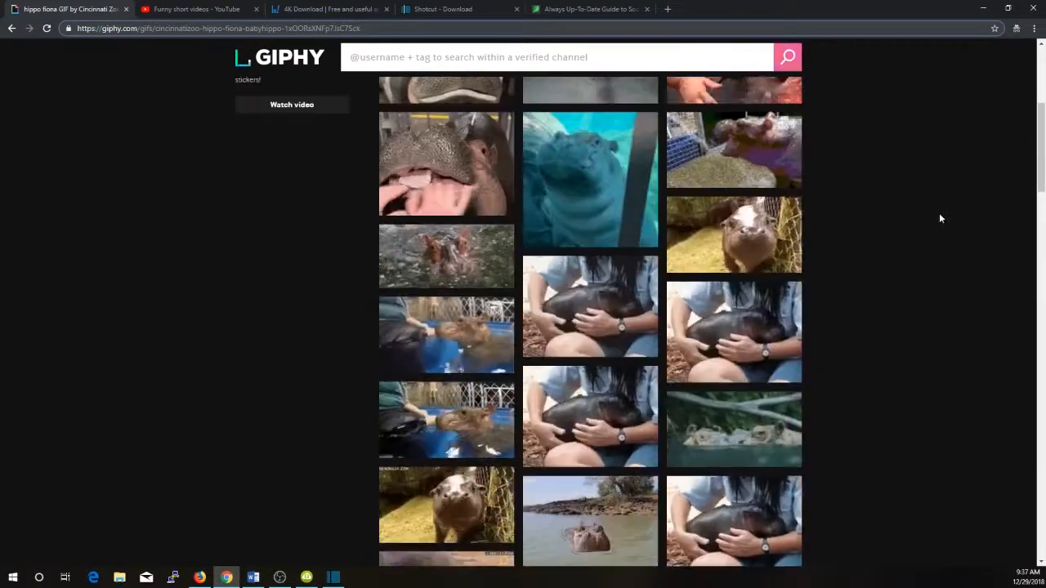
scroll(792, 296, down, 3)
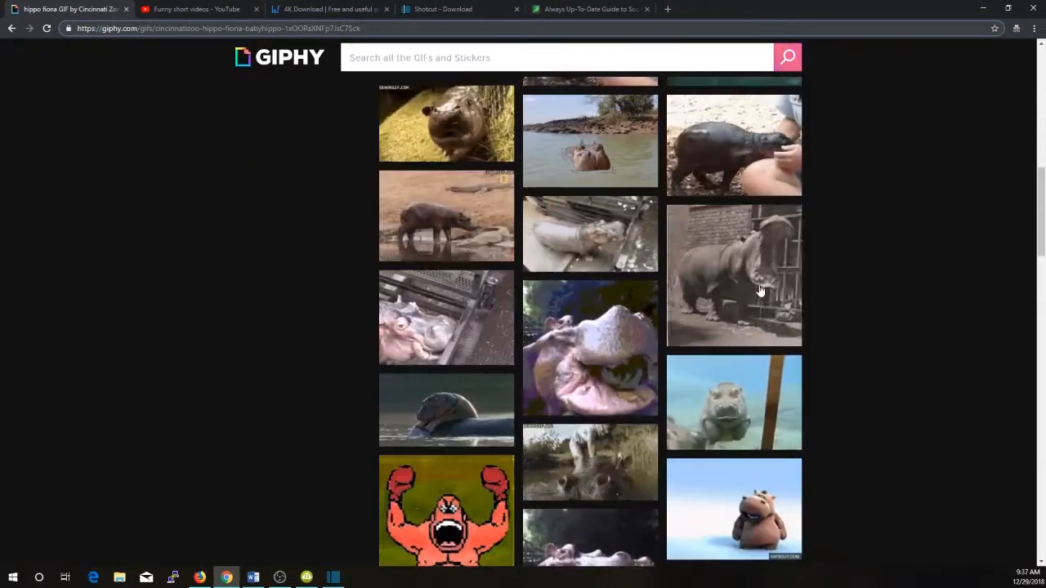
Open the black-and-white 1920's hippo GIF from the related GIFs on GIPHY
click(758, 241)
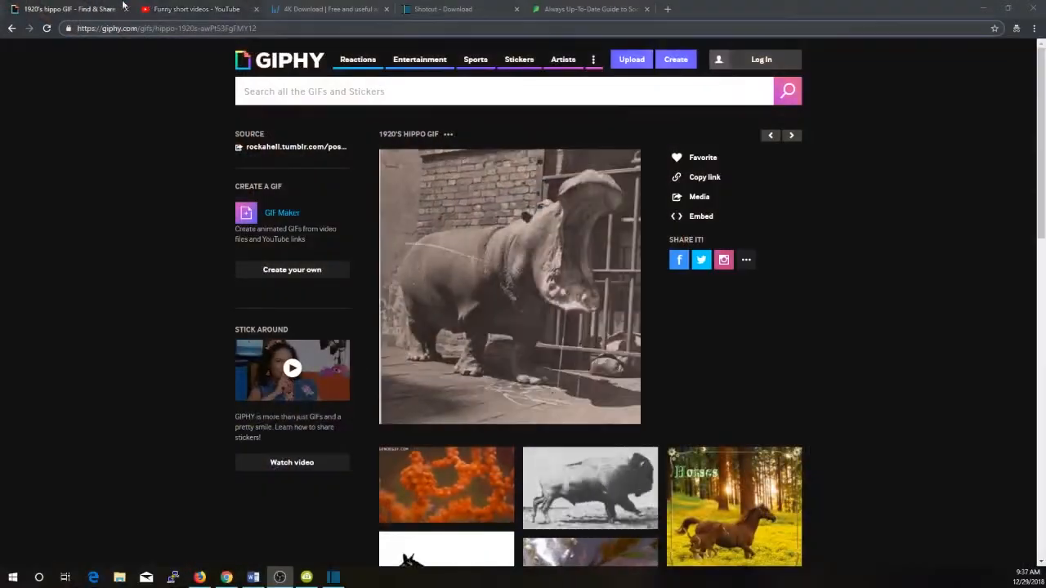
Switch to the "Funny short videos" YouTube page, play the clip through the ladder scene and pause it at 0:56
click(187, 8)
scroll(159, 327, down, 2)
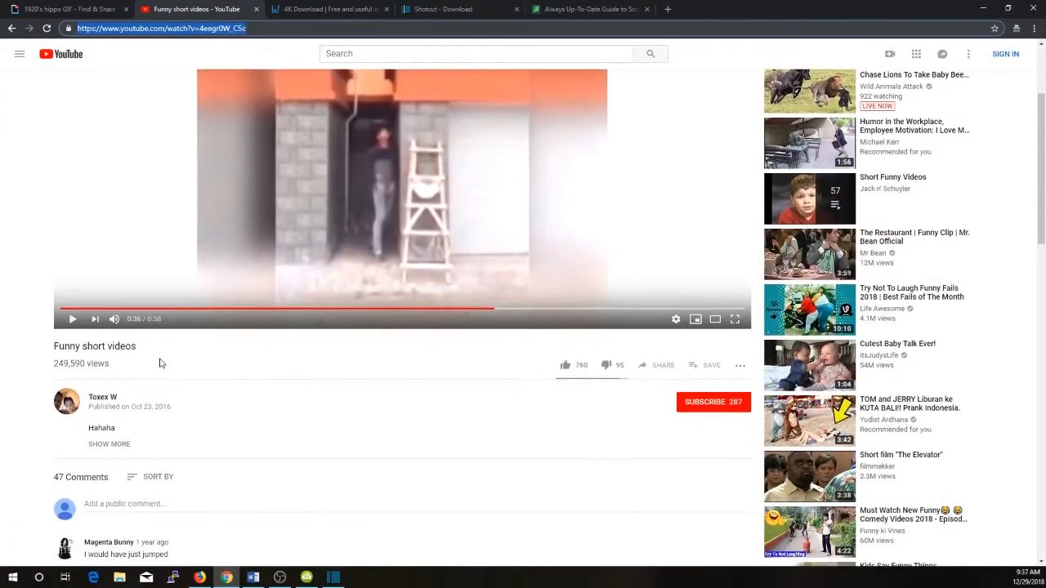
scroll(368, 252, up, 2)
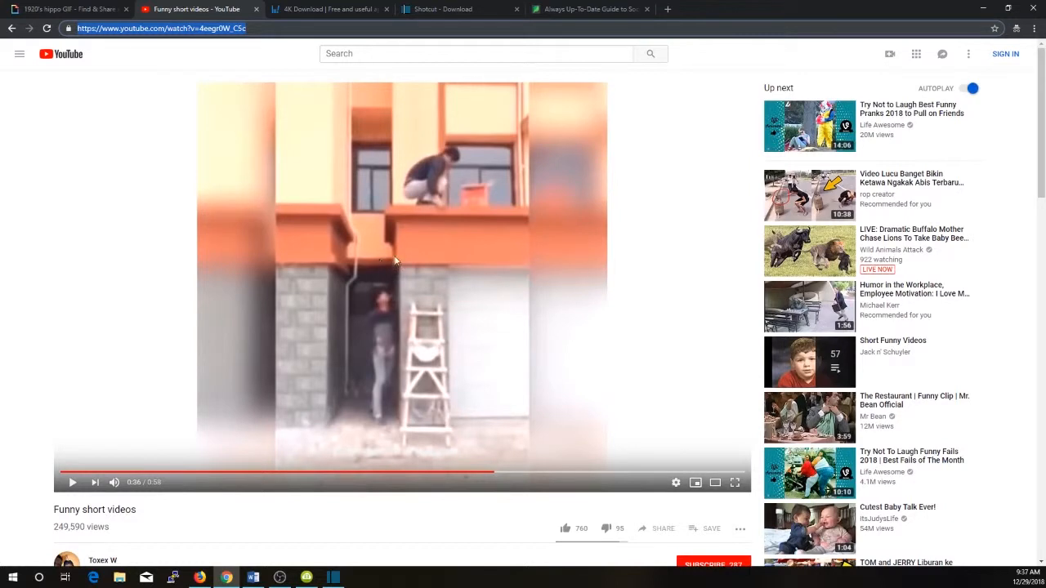
click(455, 267)
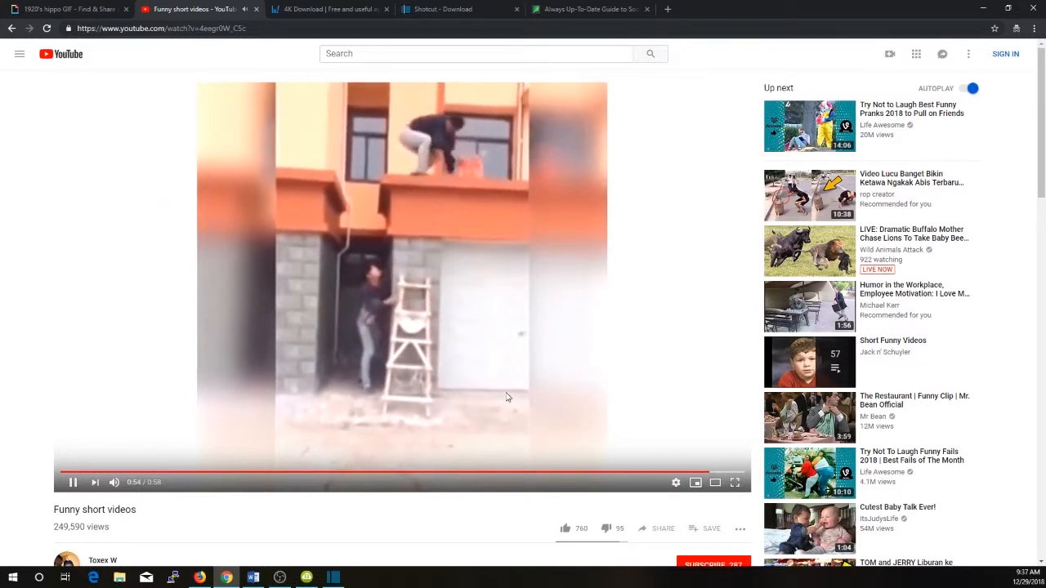
click(521, 371)
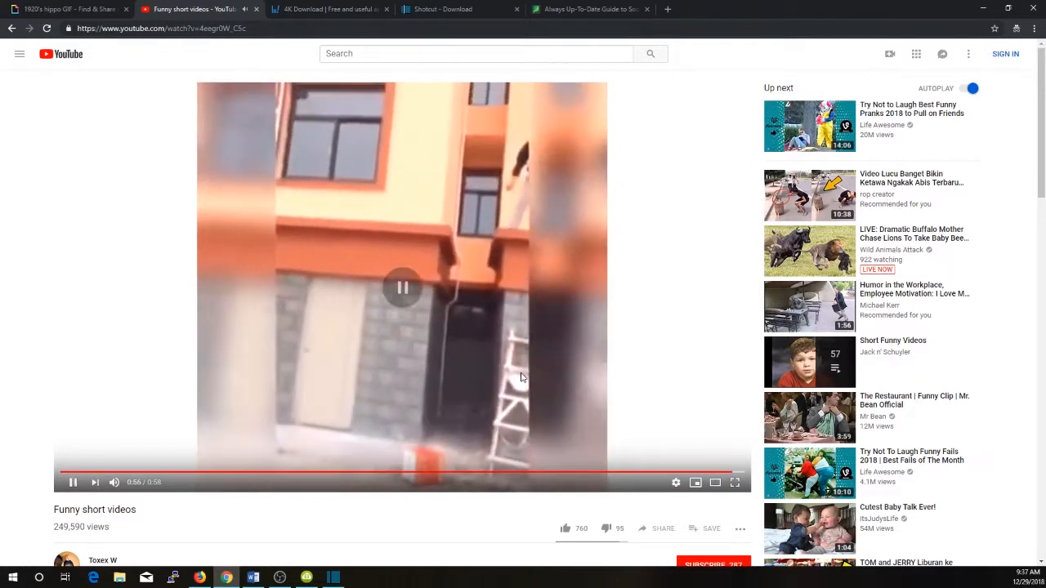
Copy the web address of the "Funny short videos" YouTube video
click(217, 28)
right_click(217, 28)
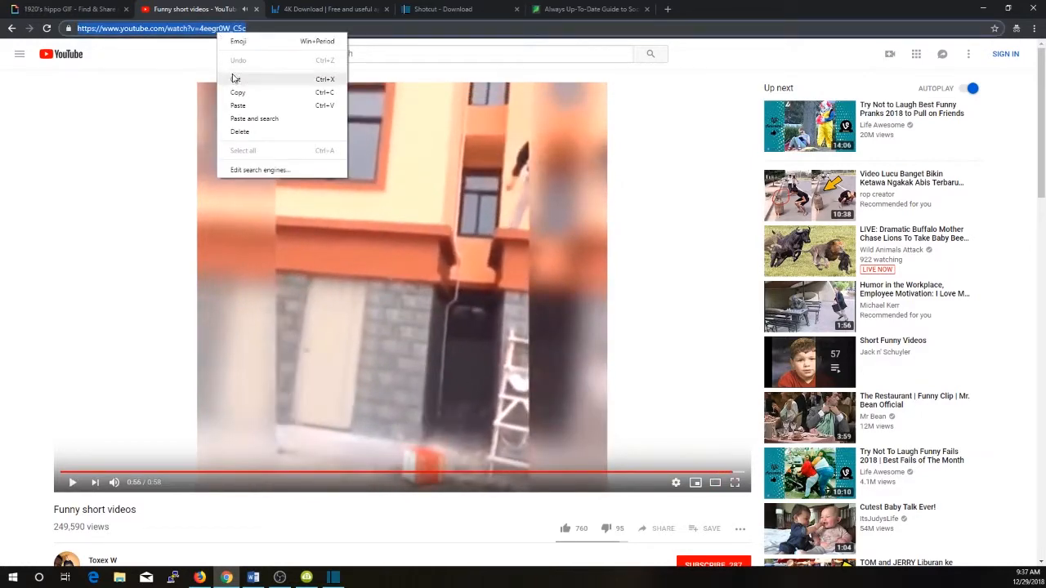
click(237, 93)
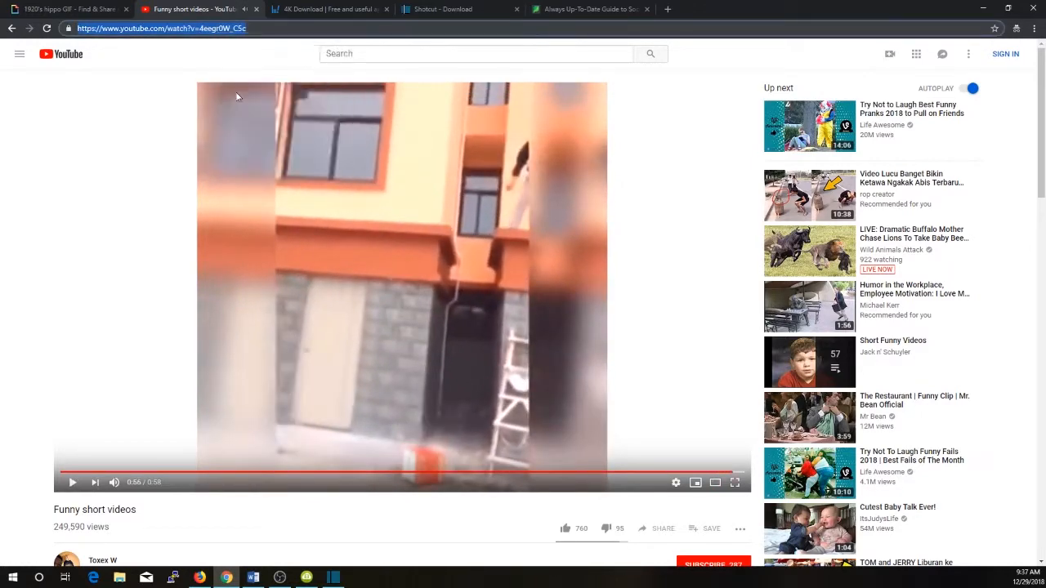
right_click(289, 27)
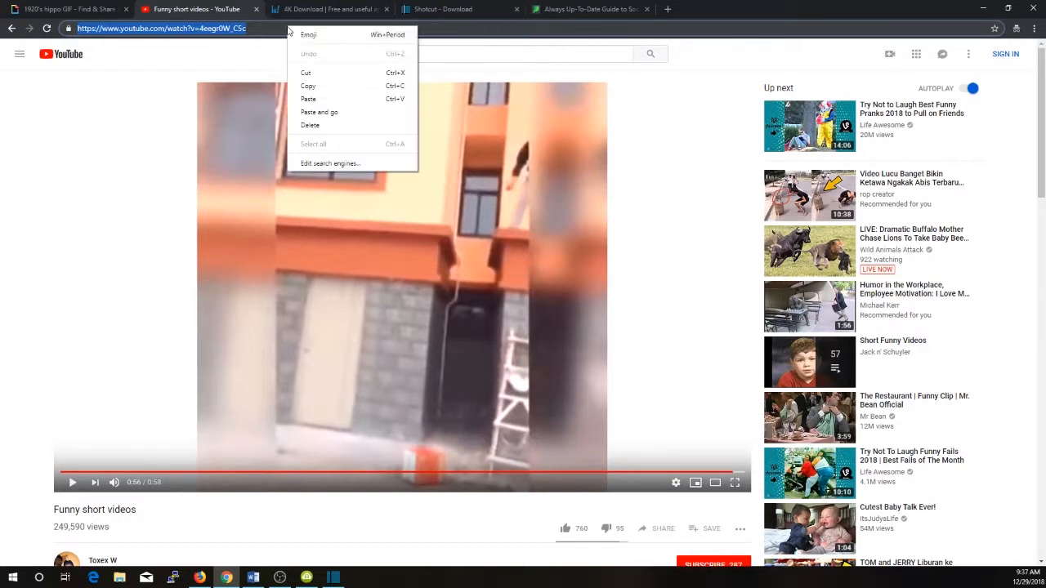
click(308, 86)
Switch to 4K Video Downloader and download the copied YouTube link as a 360p Normal Quality MP4 to the desktop
click(331, 9)
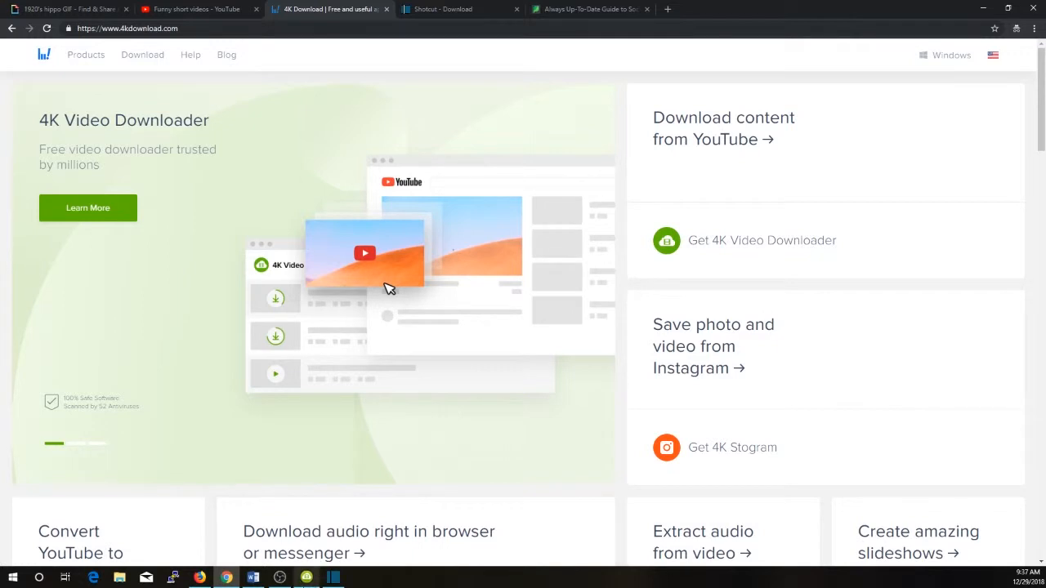
click(306, 577)
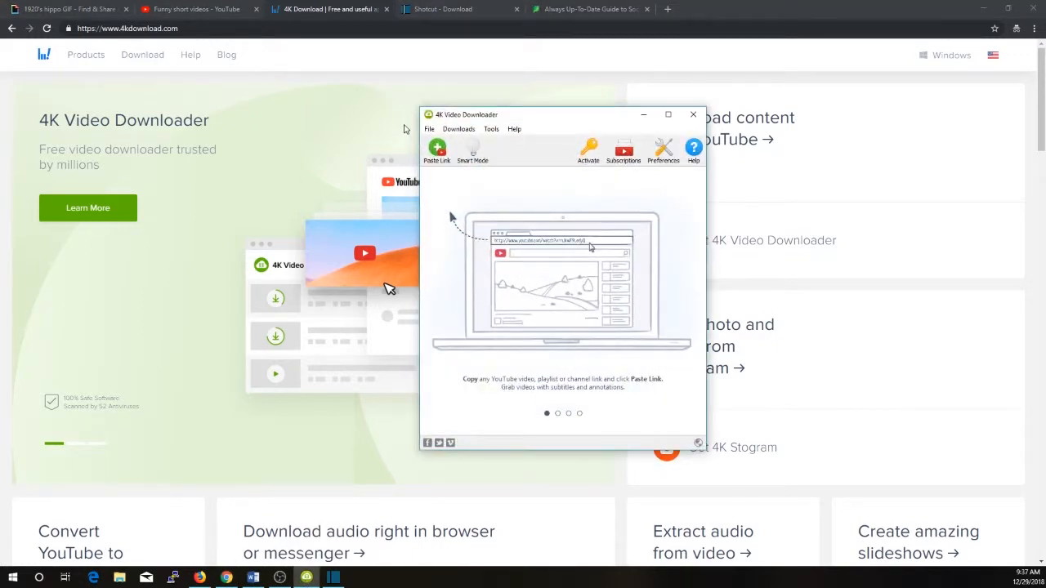
click(438, 151)
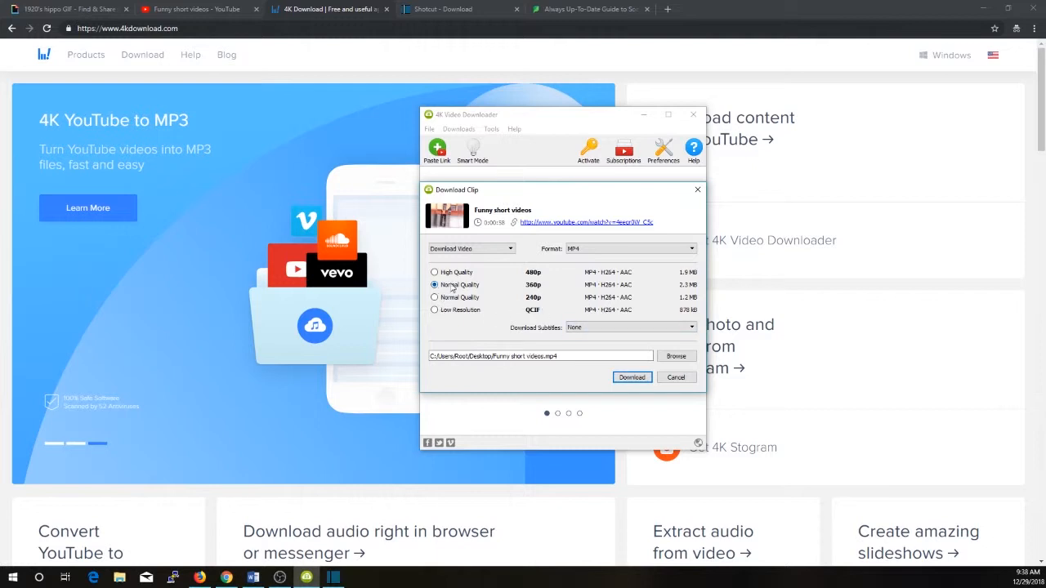
click(631, 377)
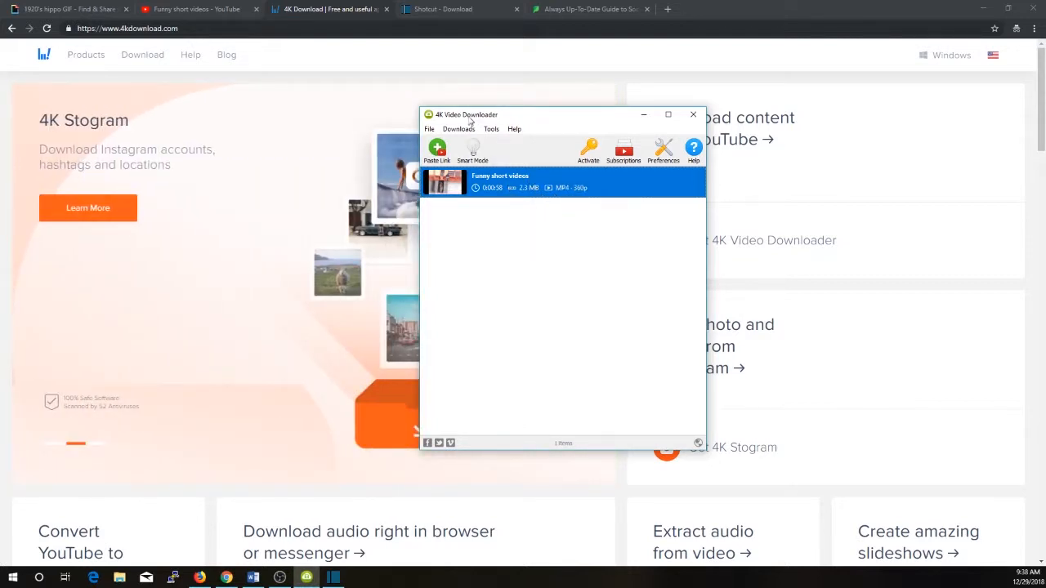
Look over the installer options on the Shotcut download page, moving the 4K Video Downloader window out of the way
click(445, 18)
click(445, 12)
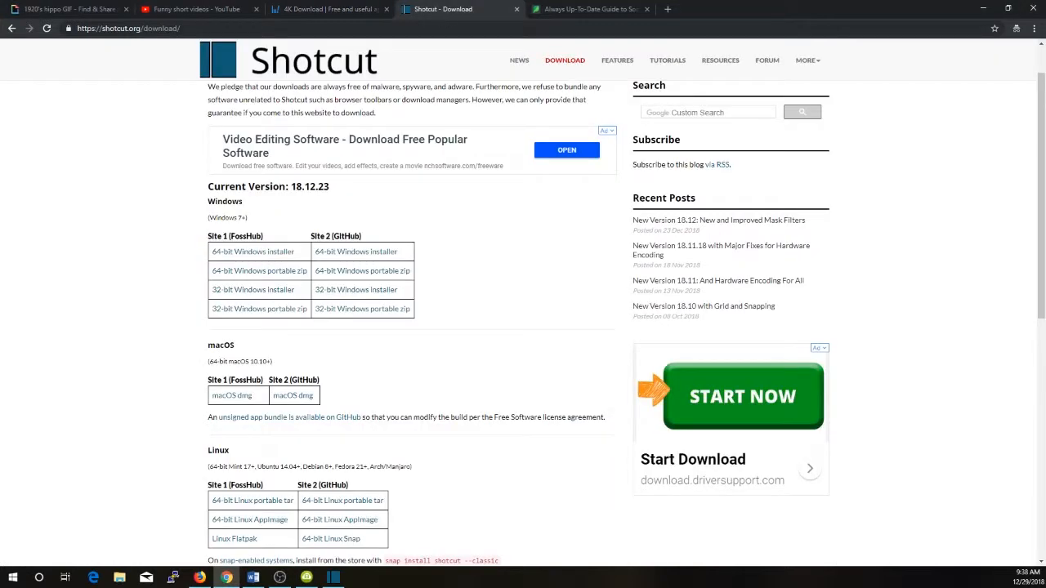
key(alt+Tab)
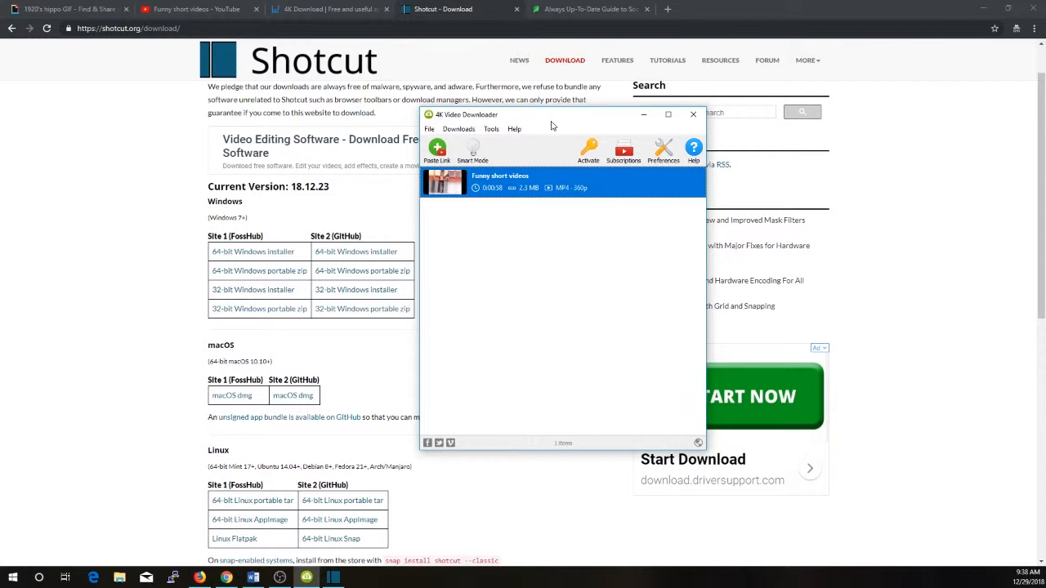
drag(551, 125, 834, 159)
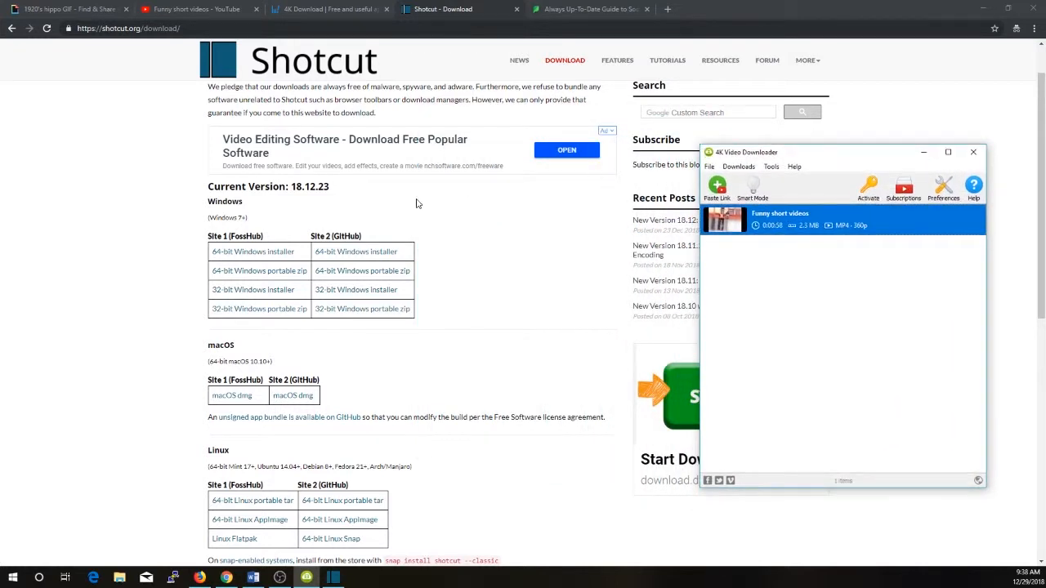
key(alt+Tab)
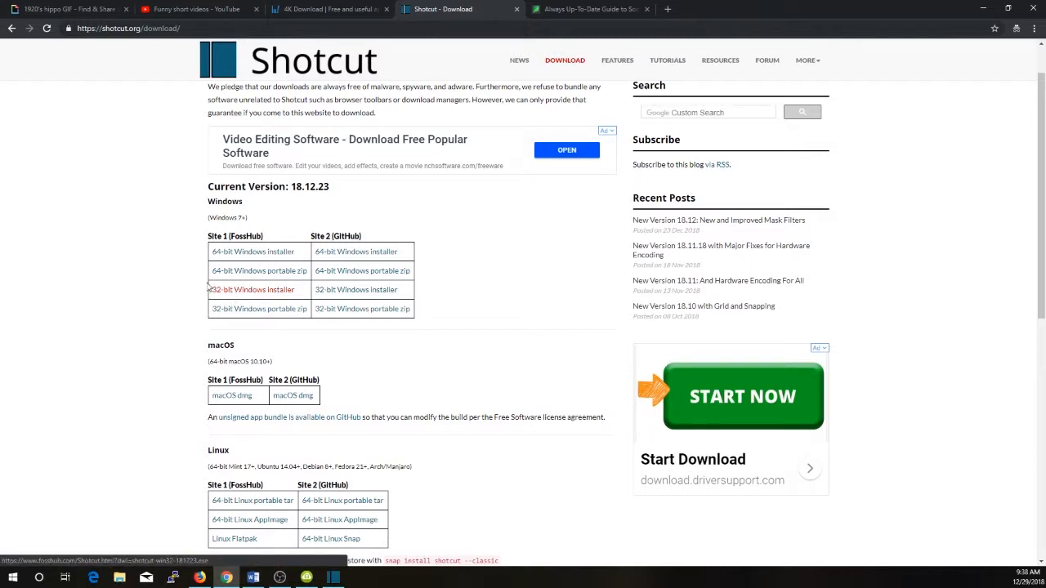
Return to 4K Video Downloader and show the downloaded "Funny short videos" file in its folder
key(alt+Tab)
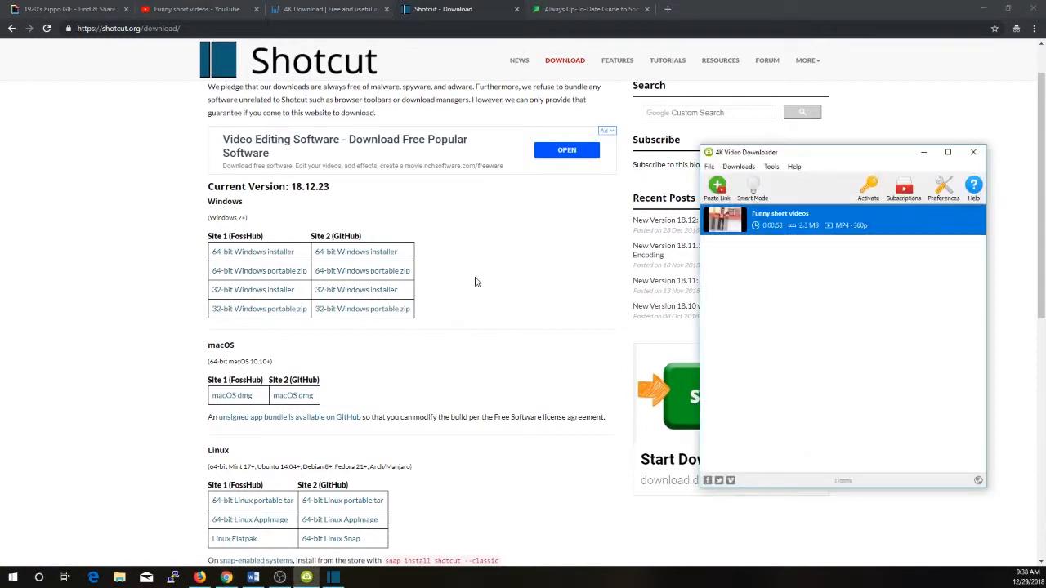
right_click(783, 221)
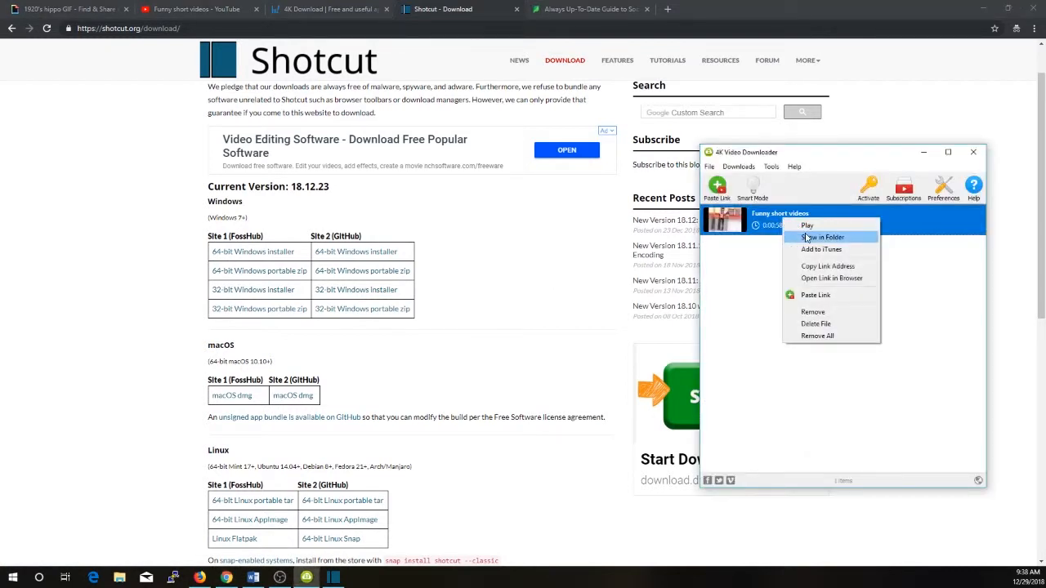
click(808, 237)
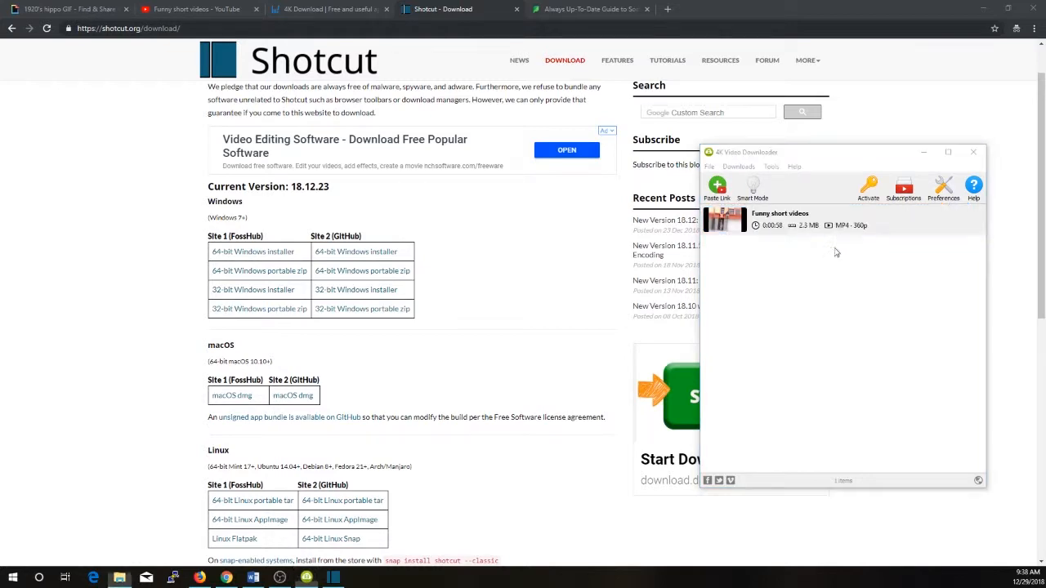
Switch to Shotcut and start a new project named "Funny Ladder Video" with the Automatic video mode
click(333, 583)
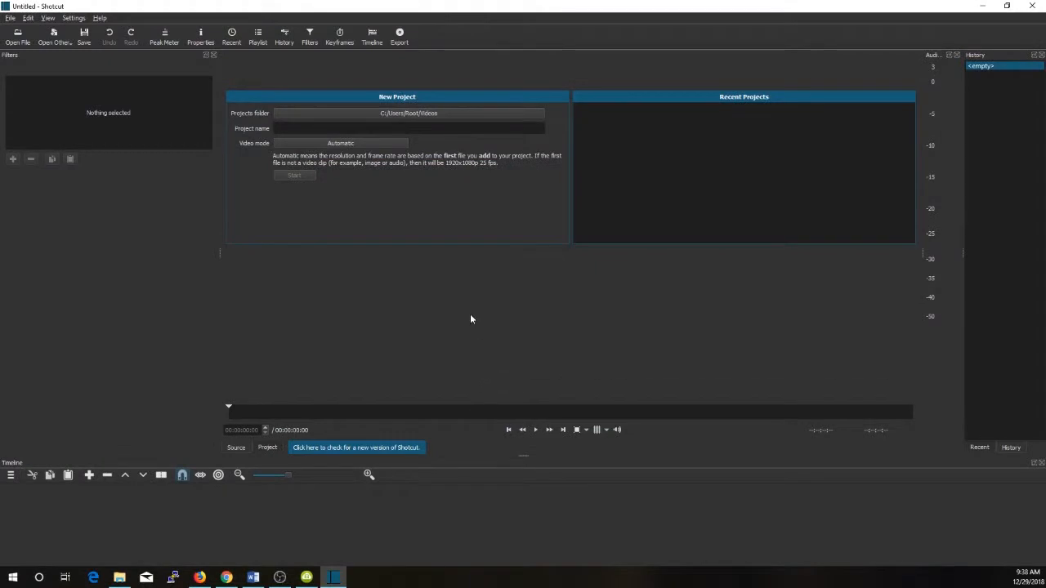
click(351, 129)
text(Funny Ladder Video)
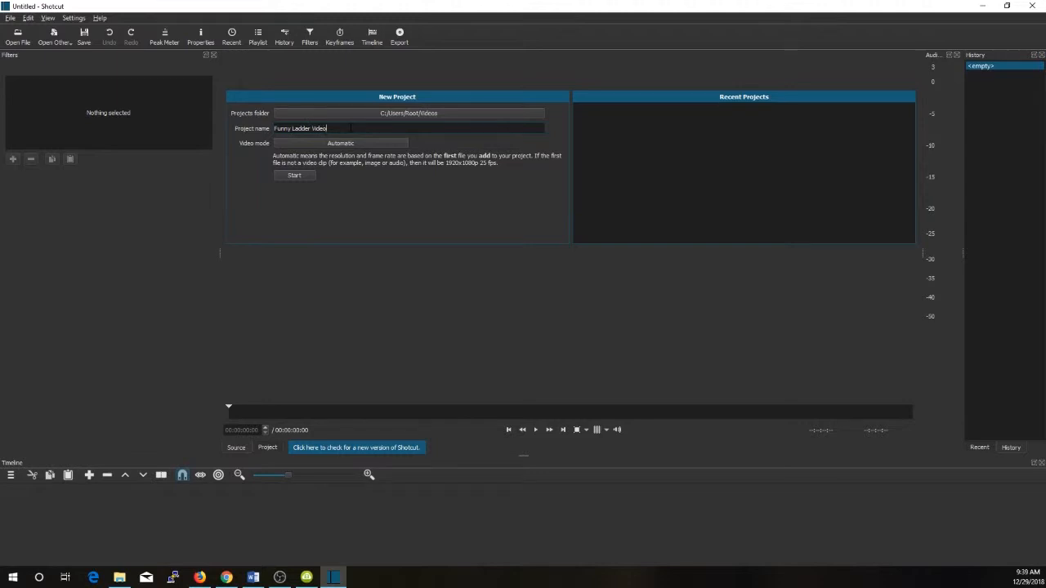
click(295, 175)
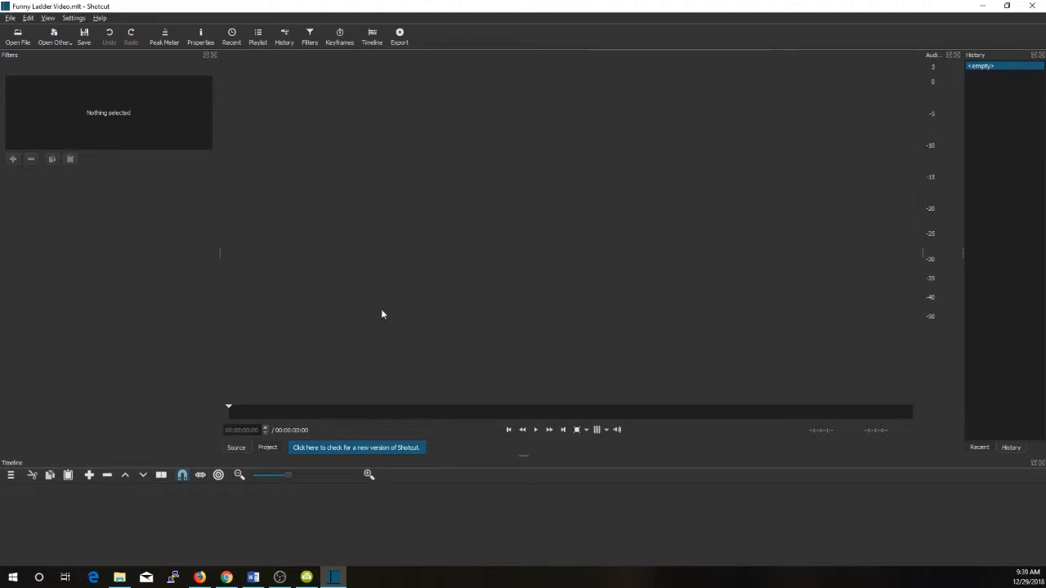
Load Funny short videos.mp4 from the Desktop folder into the player and trim it to the section from 00:00:47:13 to 00:00:56:07
click(119, 577)
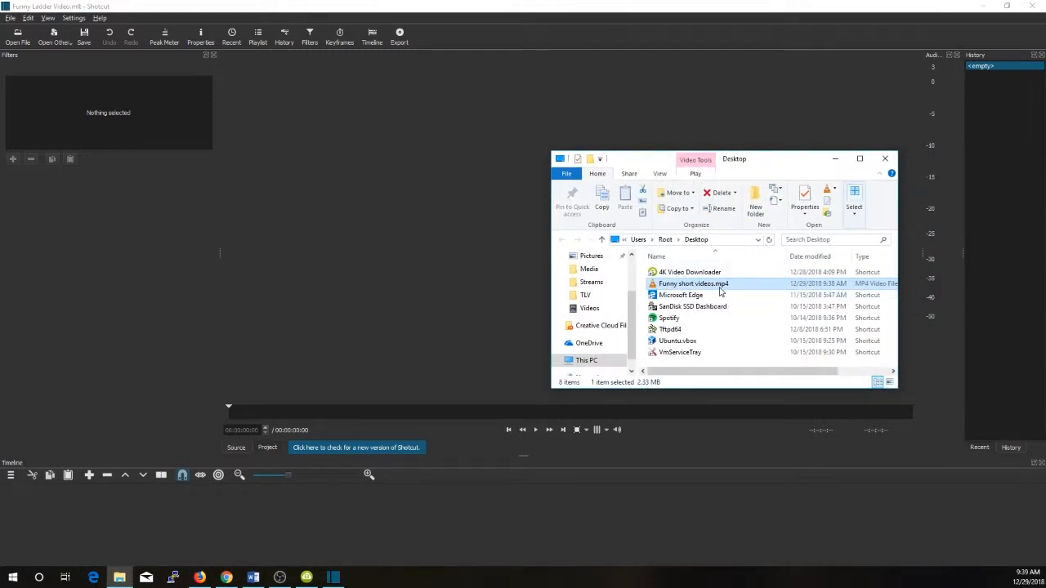
drag(720, 290, 416, 237)
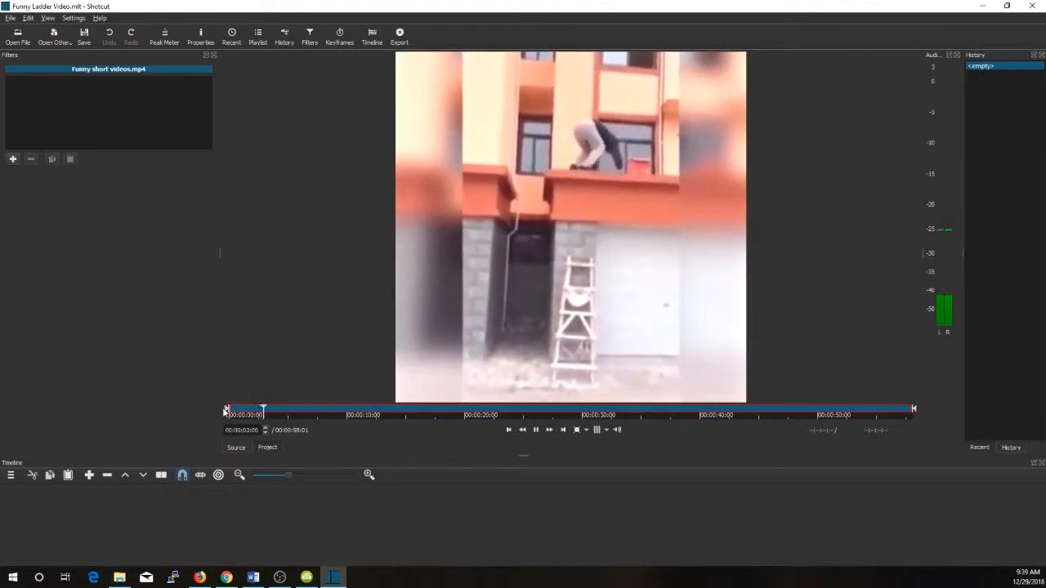
mouse_move(227, 411)
mouse_down()
mouse_move(682, 428)
mouse_move(789, 412)
mouse_up()
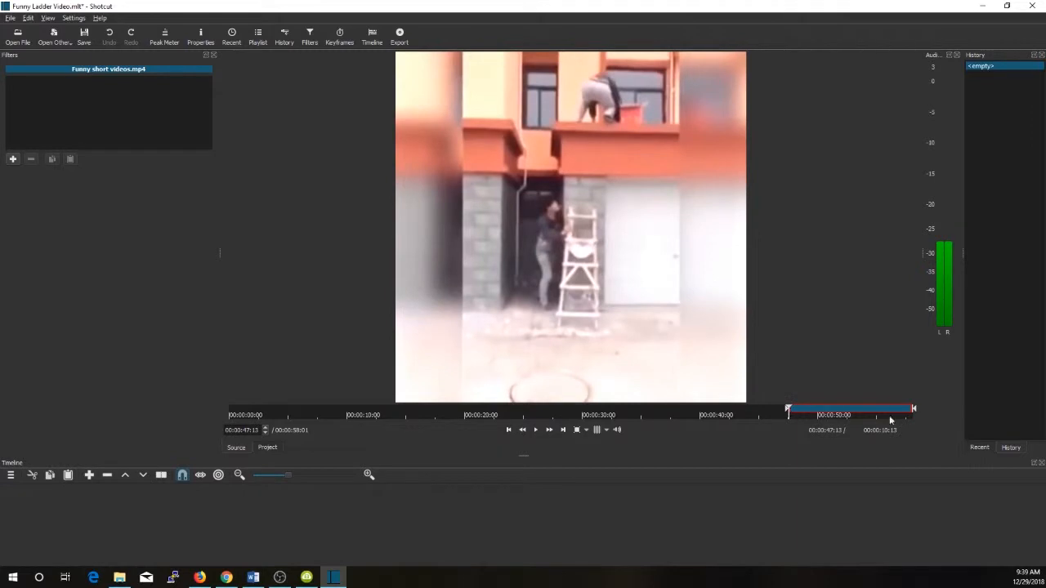
mouse_move(914, 412)
mouse_down()
mouse_move(866, 410)
mouse_move(893, 415)
mouse_up()
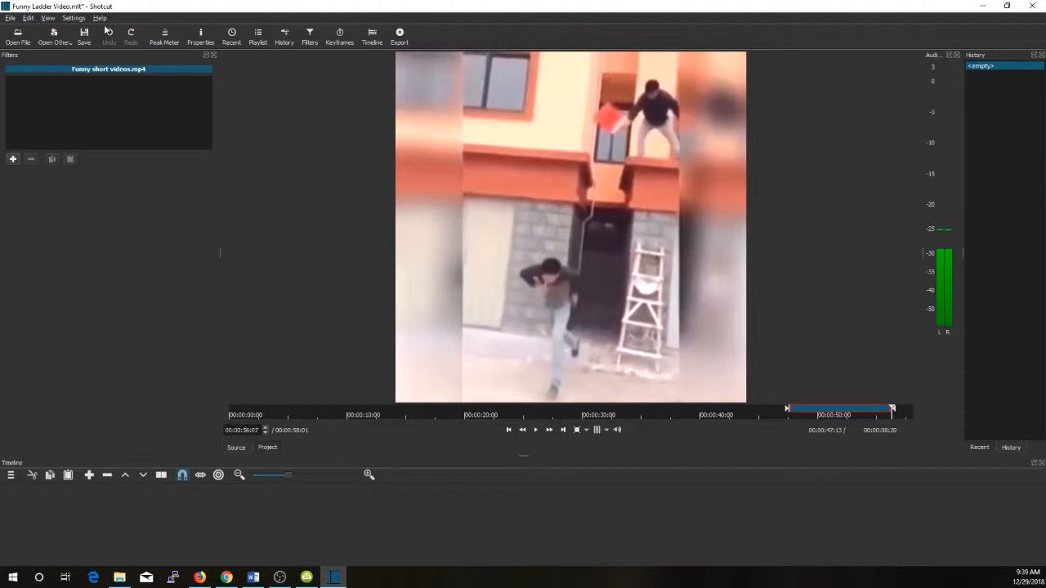
Choose the GIF Animation preset for exporting the clip and check its advanced video and audio settings
click(400, 36)
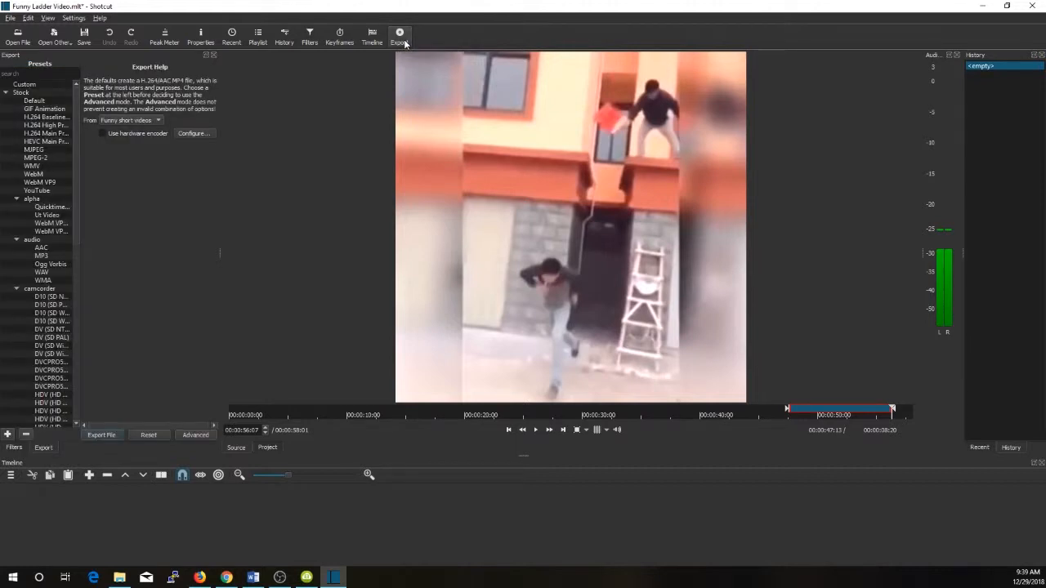
click(48, 109)
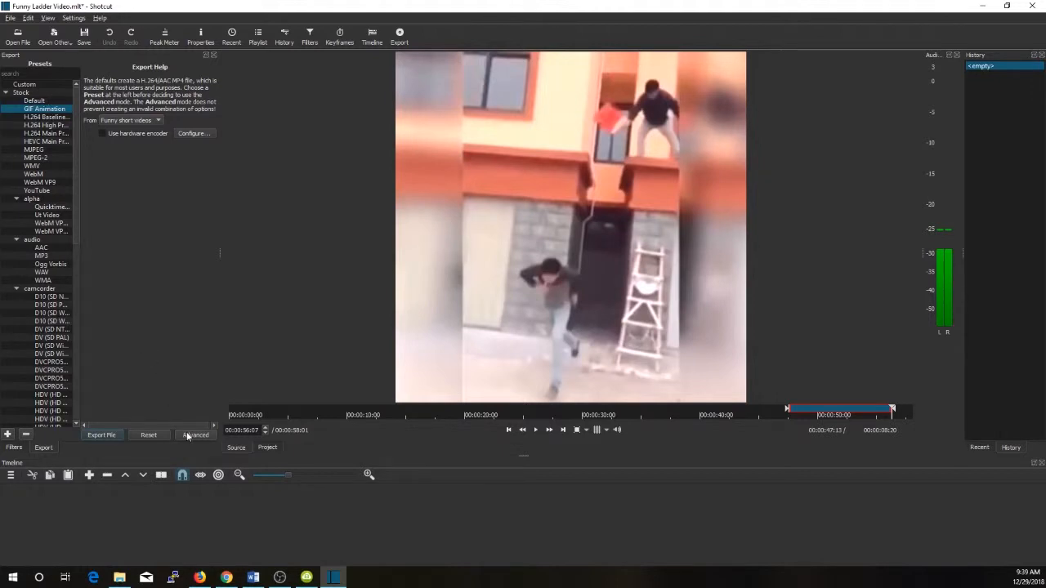
click(187, 436)
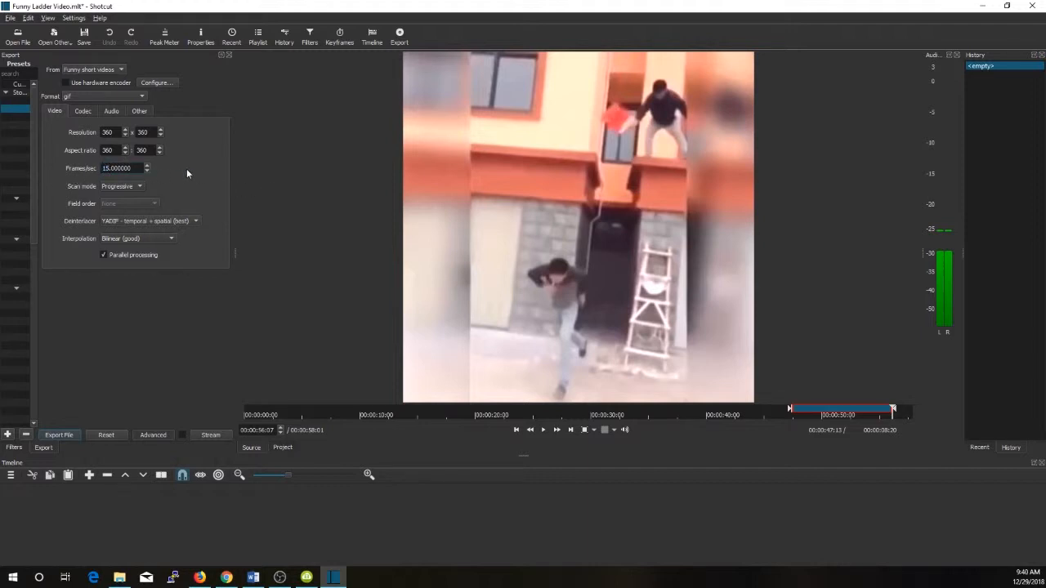
click(112, 112)
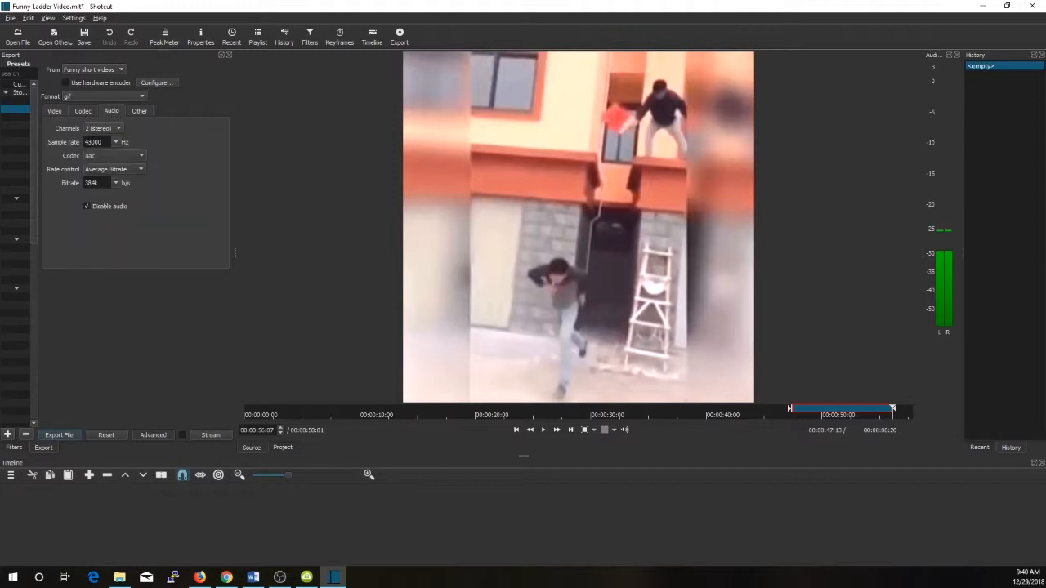
click(54, 111)
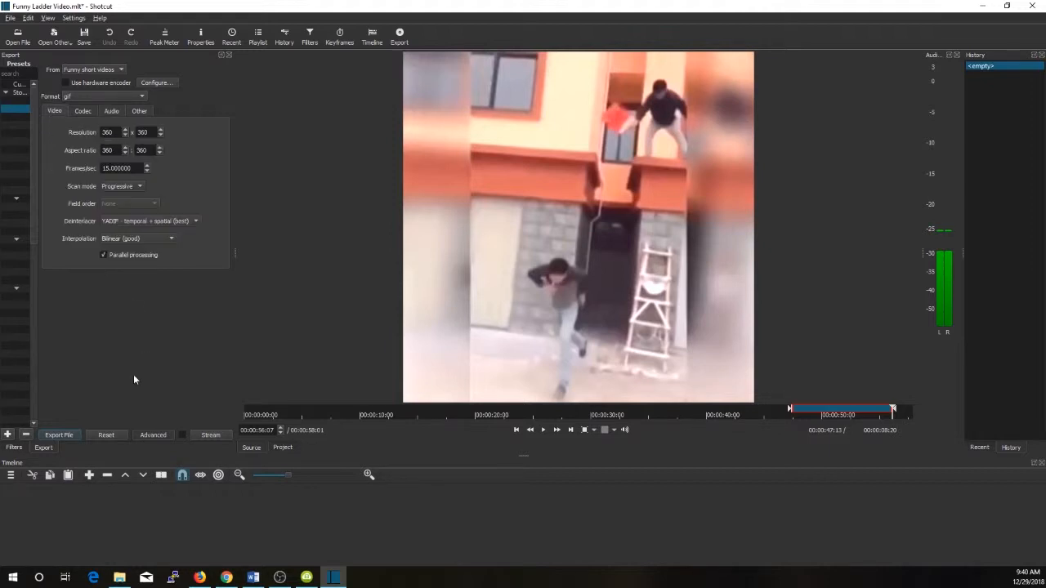
Export the trimmed clip as a GIF to the Desktop folder under the file name "Funny Ladder Video"
click(60, 437)
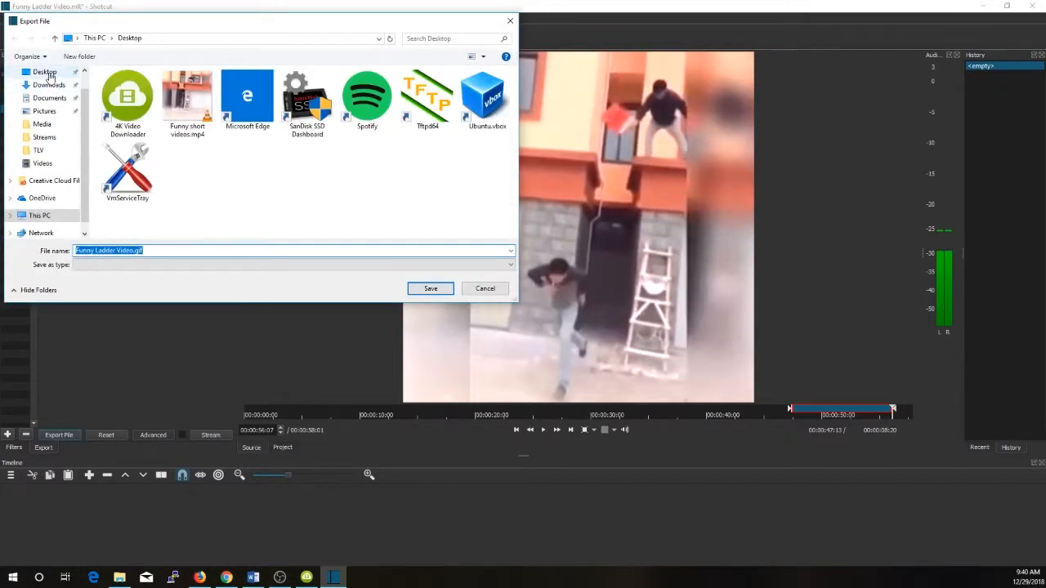
click(50, 73)
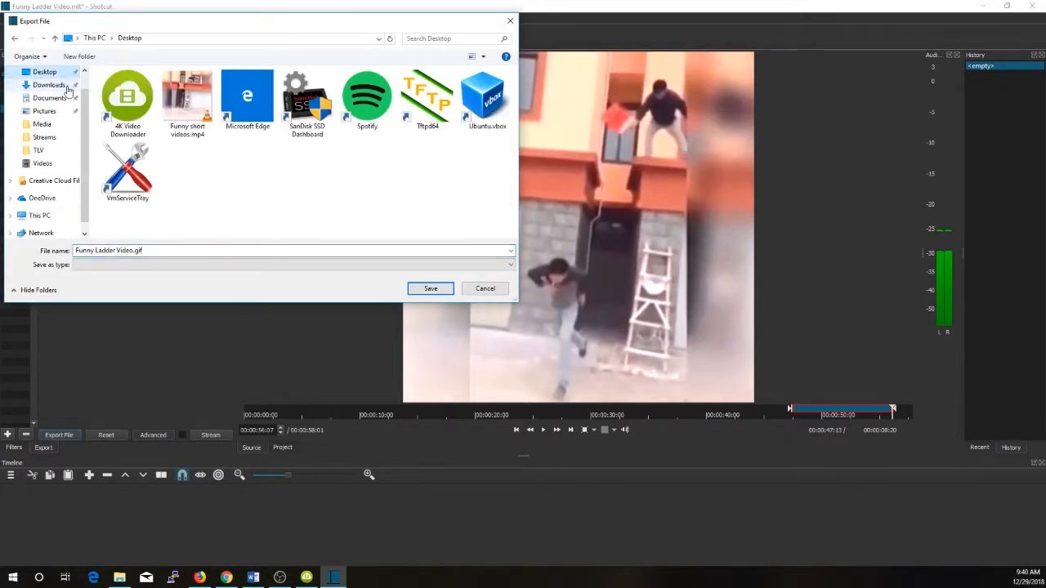
click(180, 140)
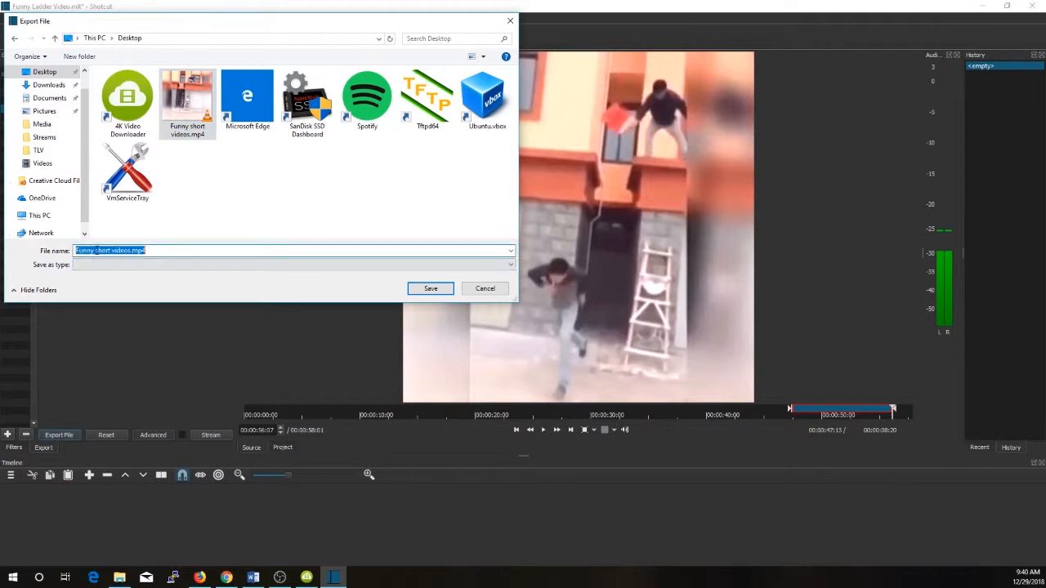
drag(96, 251, 256, 262)
text(Ladde)
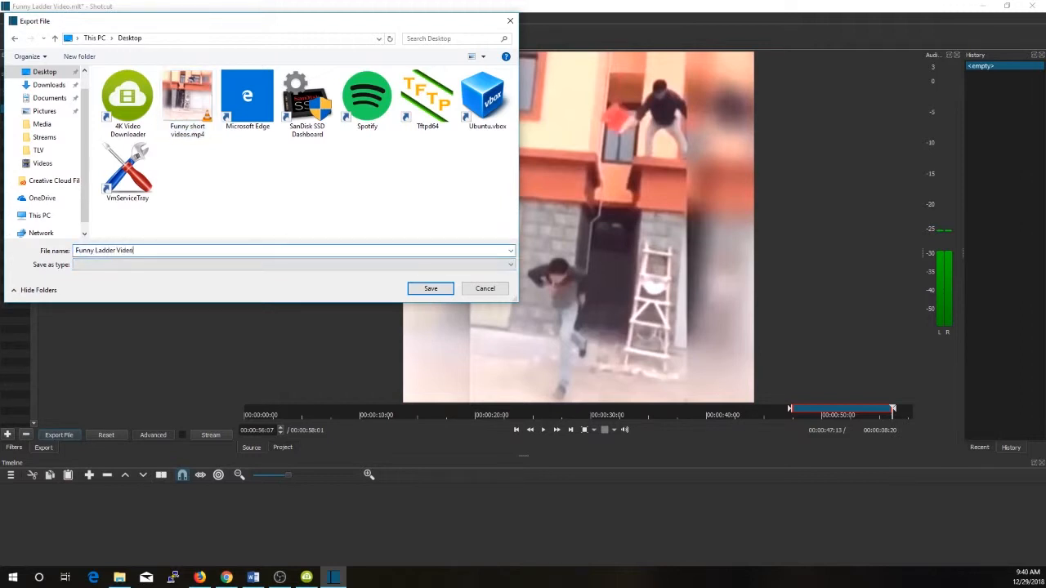
click(437, 296)
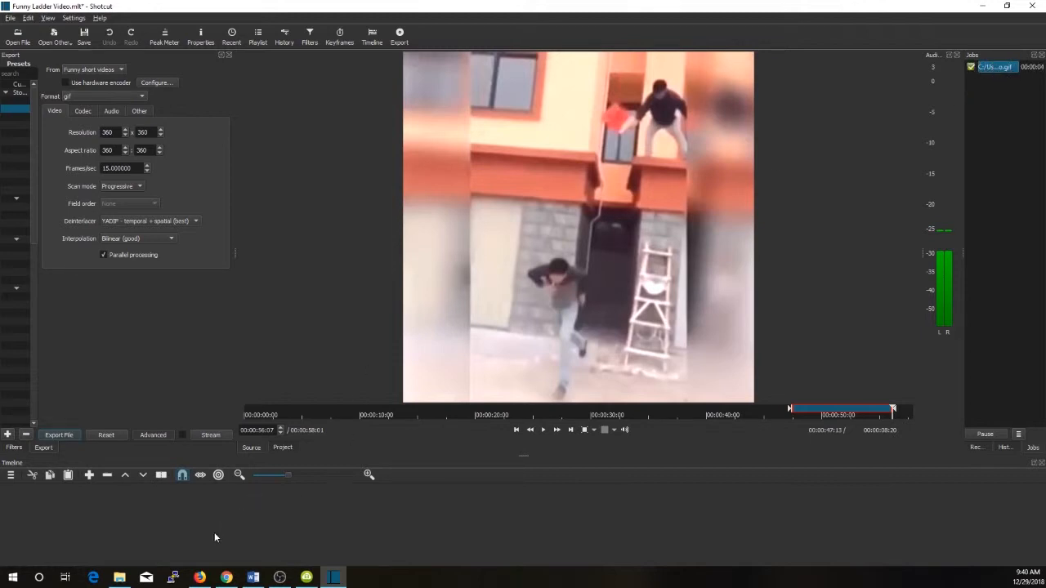
Switch to the Desktop folder in File Explorer, open Funny Ladder Video.gif to check its playback, and close the viewer
mouse_move(129, 580)
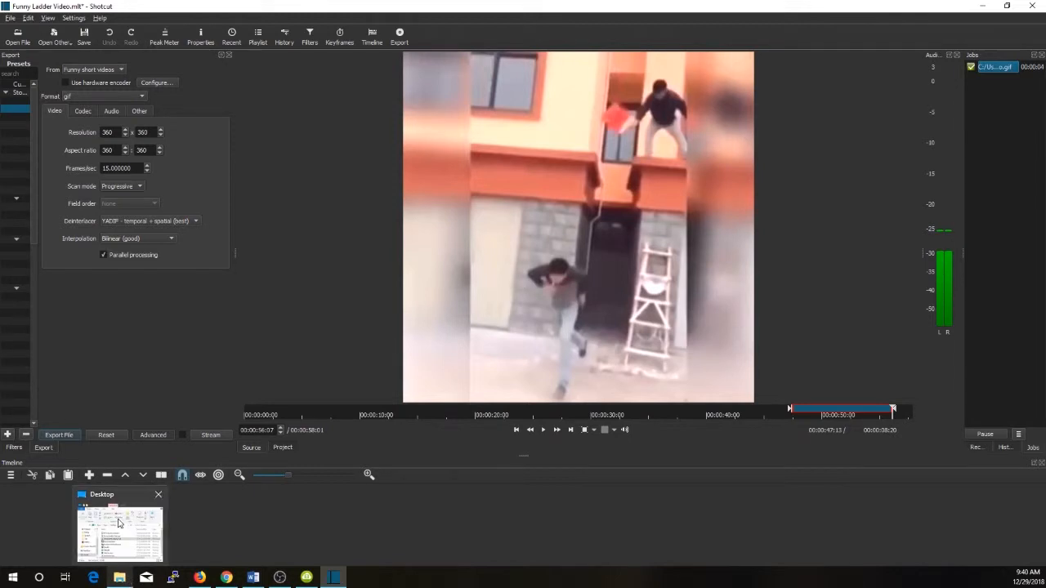
click(119, 523)
click(751, 286)
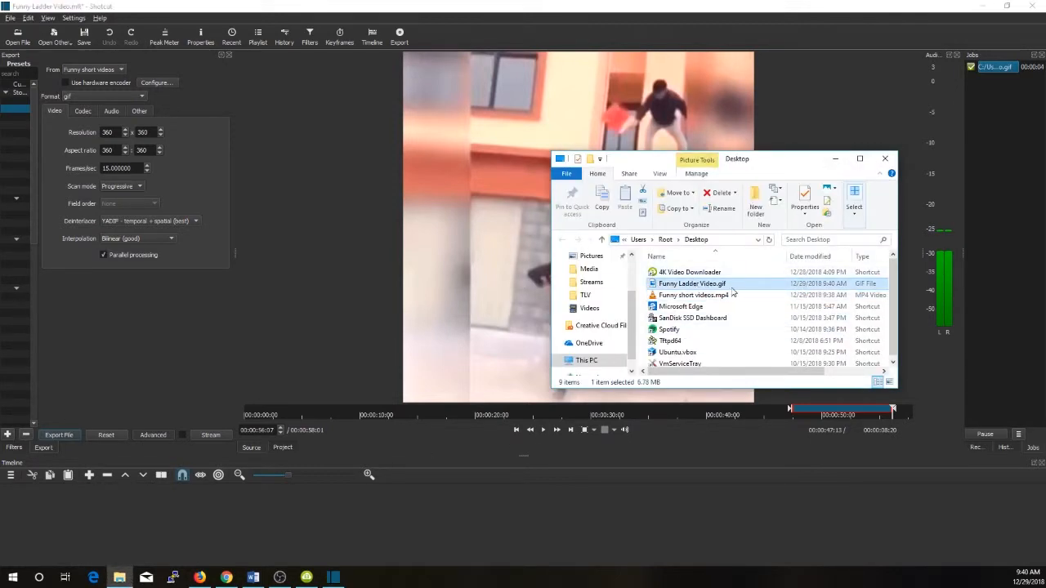
right_click(739, 290)
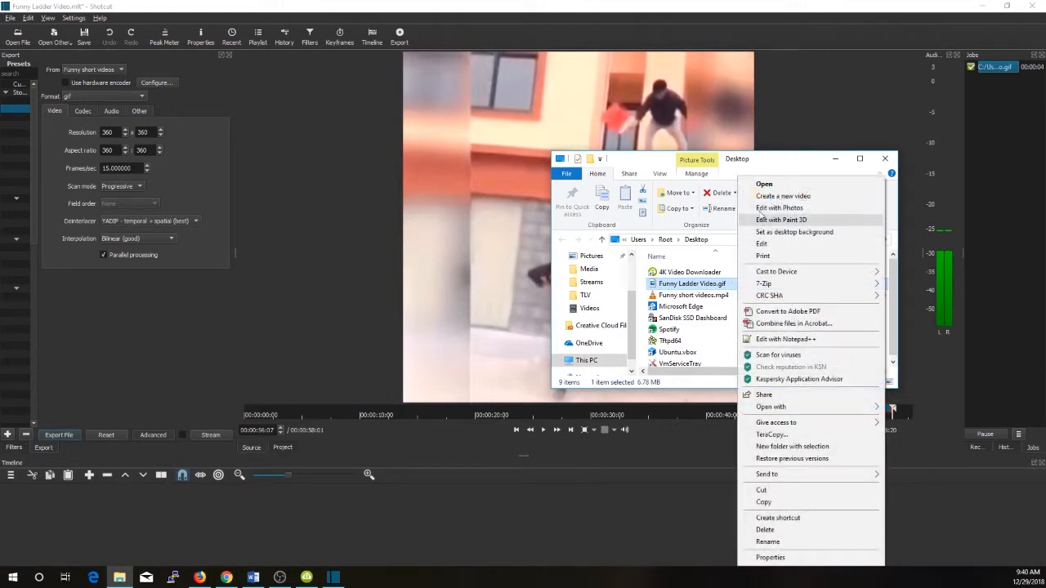
click(764, 184)
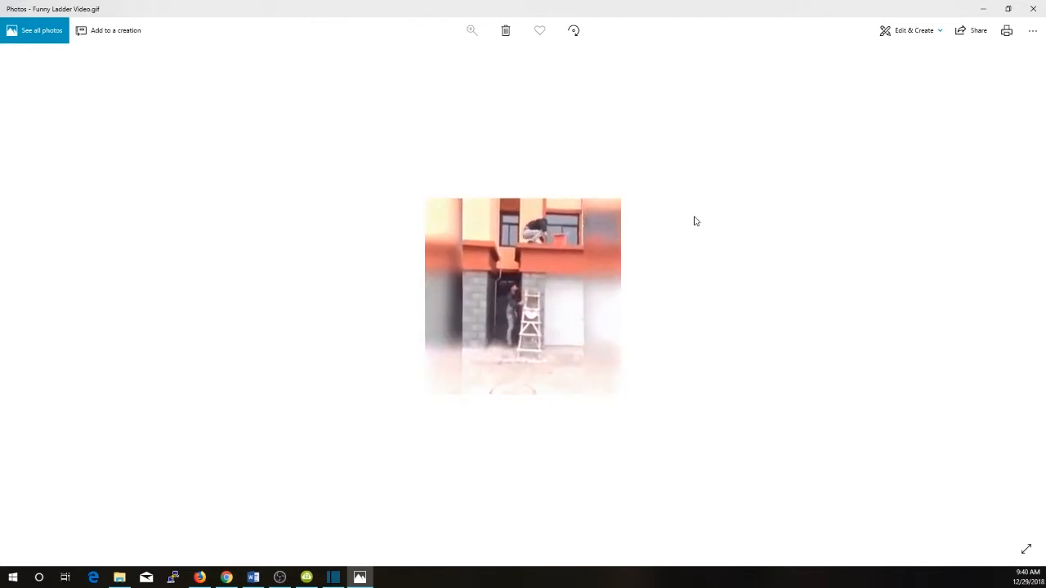
click(1036, 8)
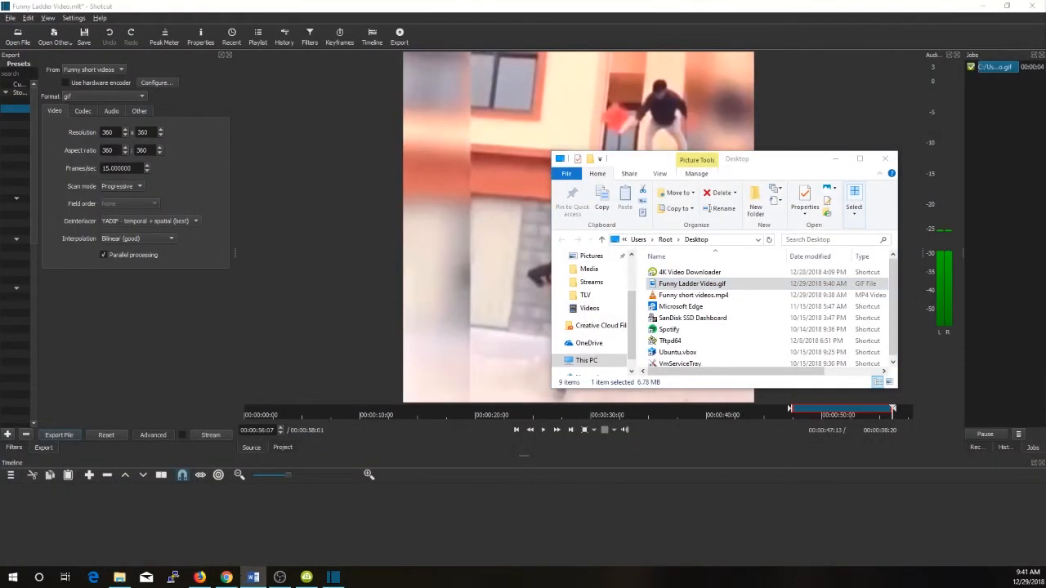